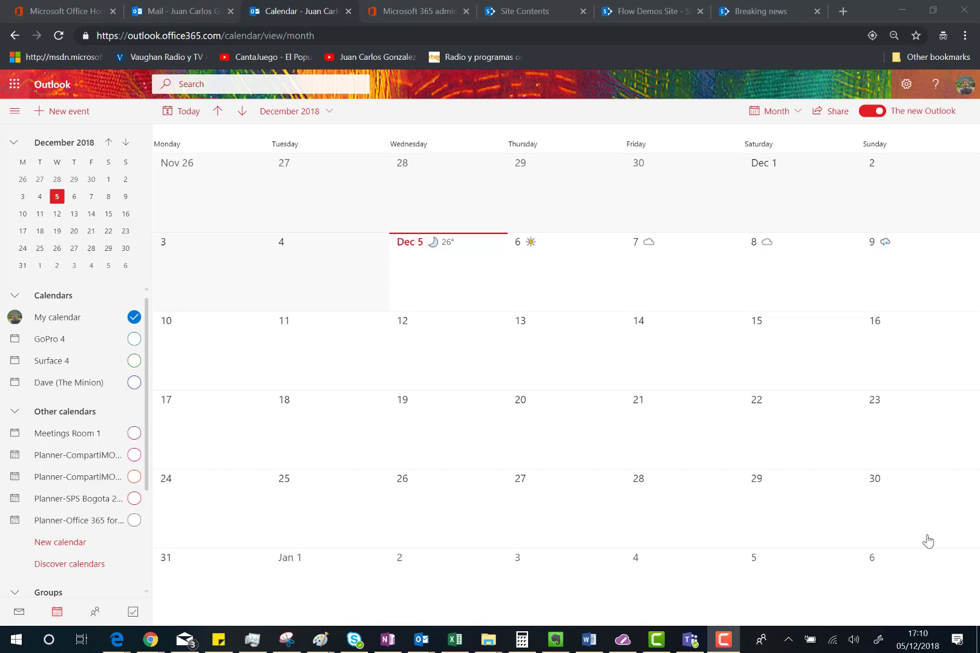
Step: Start a new untitled event on Tuesday, December 11, 2018 from the month view
double_click(295, 343)
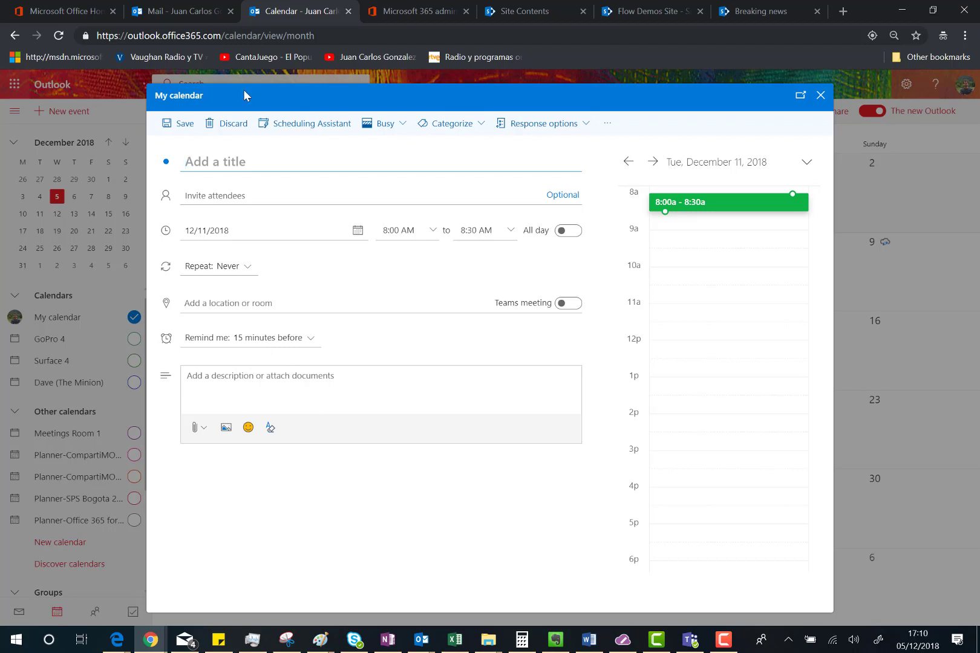
Step: Title the new event 'Coffee break', accepting the 'Coffee' suggestion and adding 'break'
type("Coo")
key("BackSpace")
type("f")
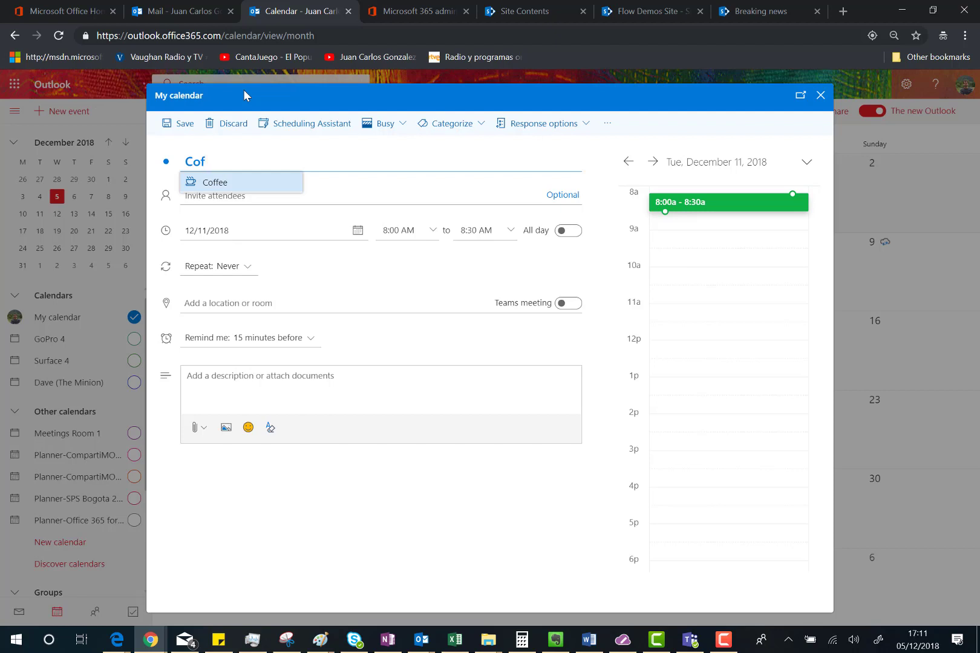
key("Tab")
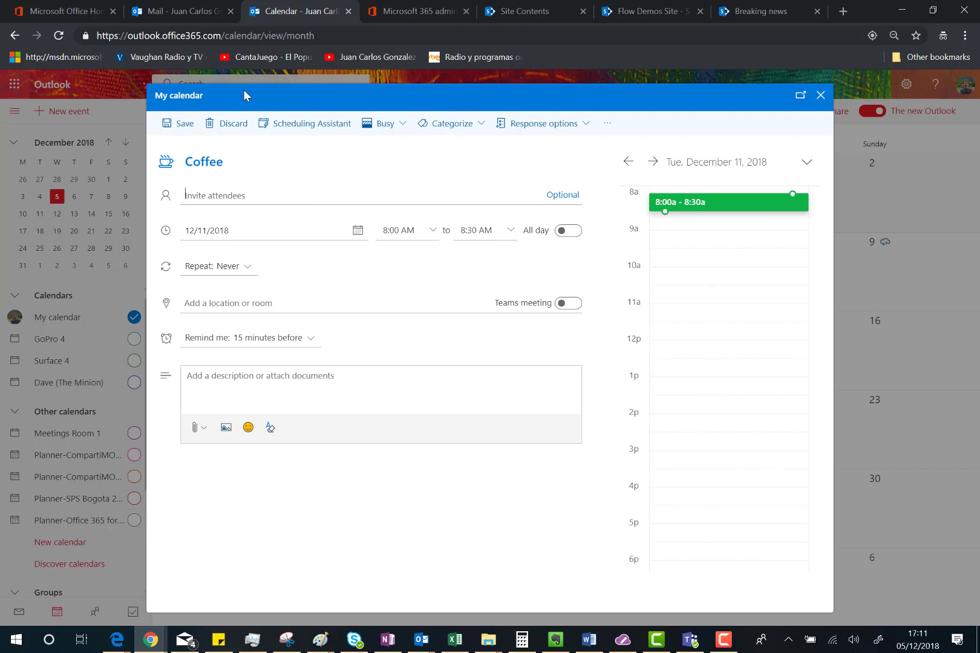
left_click(244, 161)
type("break")
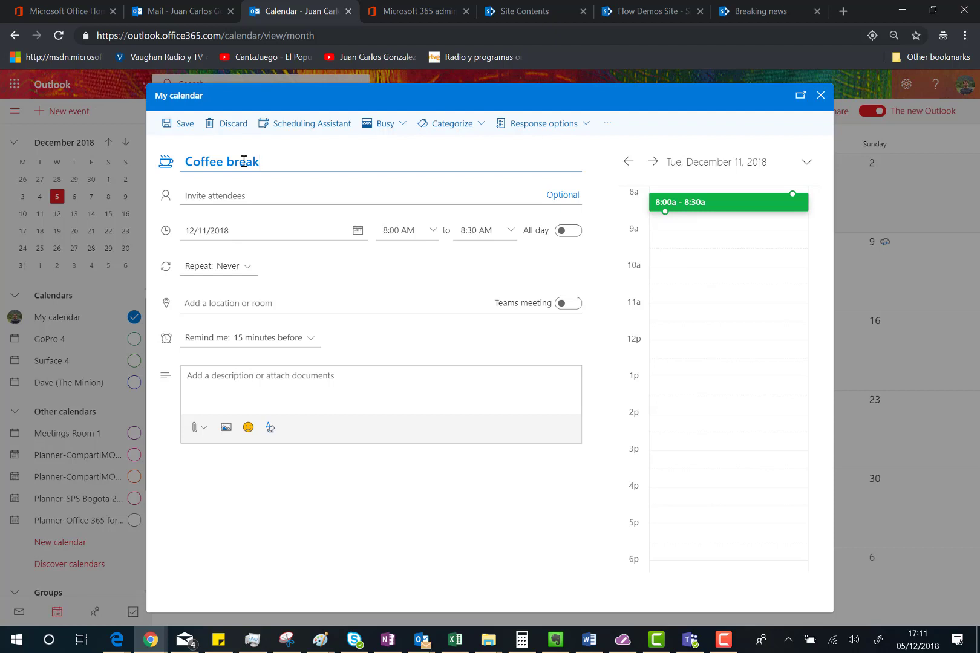
left_click(232, 196)
Step: Add two contacts as attendees and move the start time to 9:00 AM, ending 9:30 AM
type("dave")
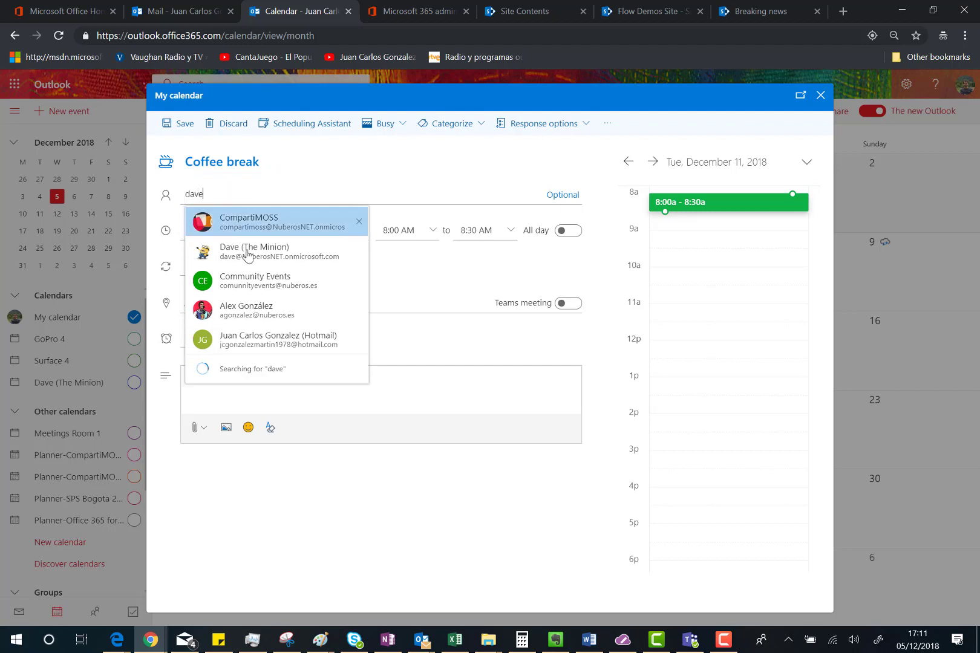
left_click(247, 253)
type("alex")
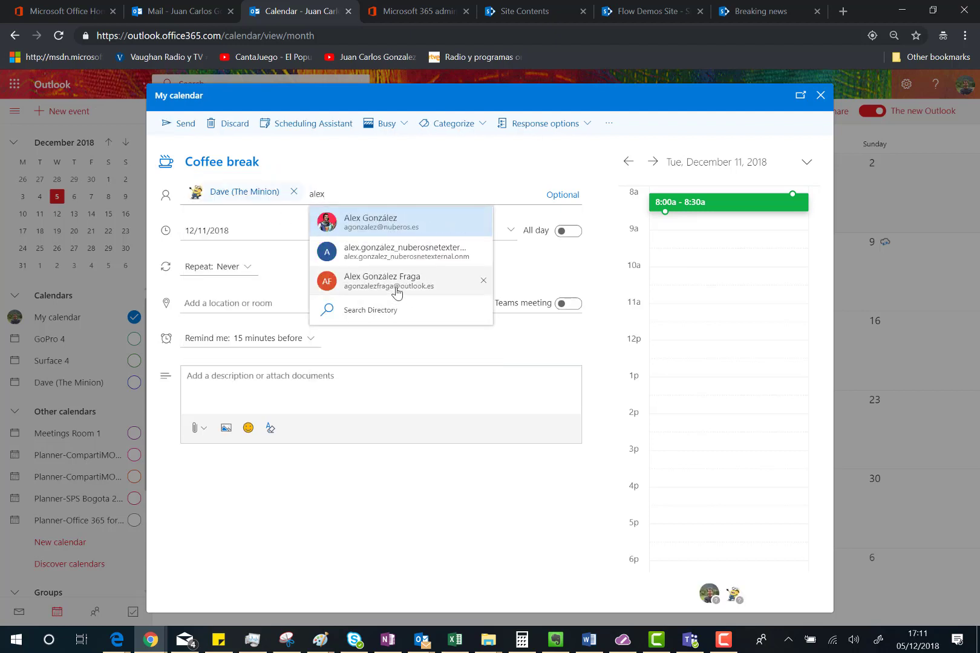
left_click(393, 227)
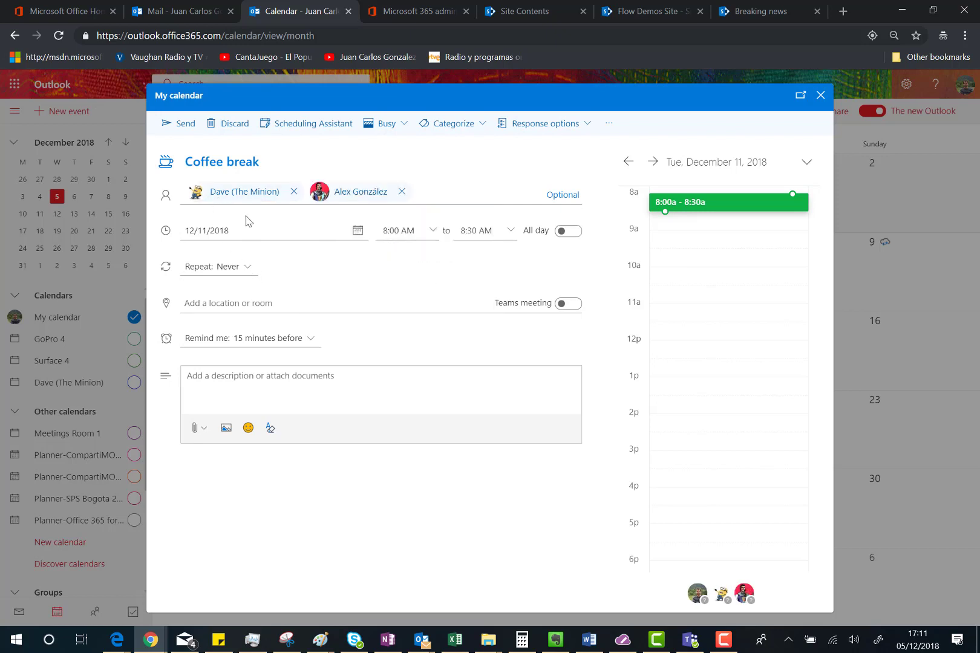
left_click(430, 235)
left_click(406, 298)
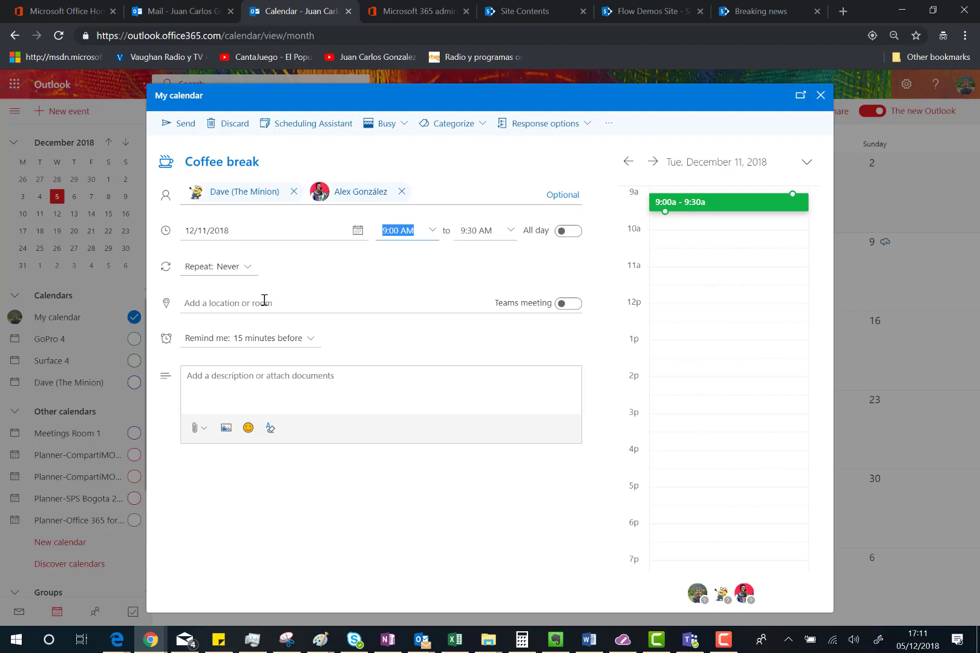
Step: Turn on the Teams meeting toggle so Coffee break becomes an online meeting
left_click(523, 307)
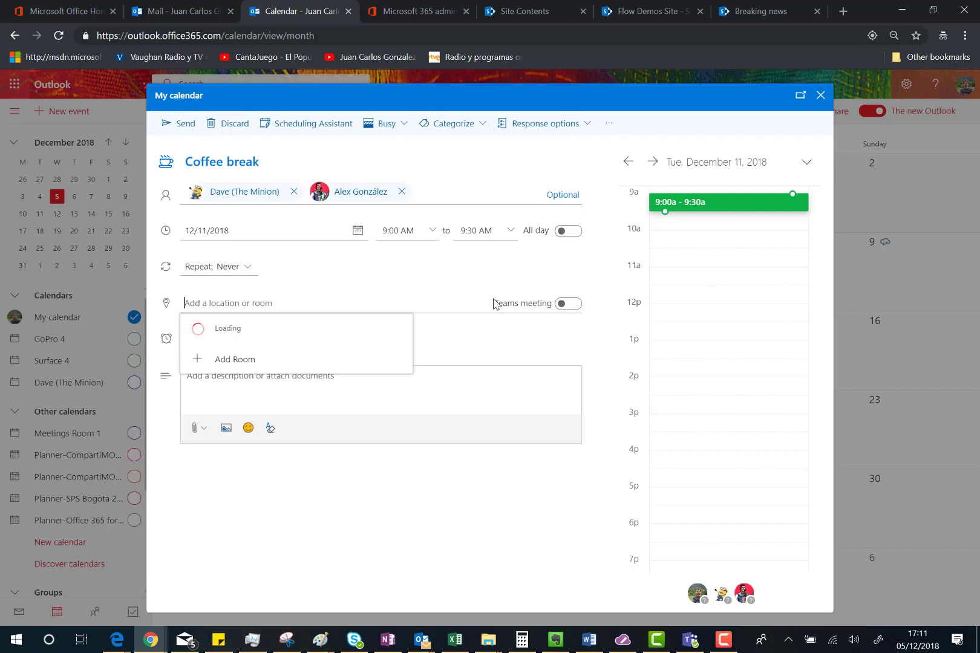
left_click(562, 309)
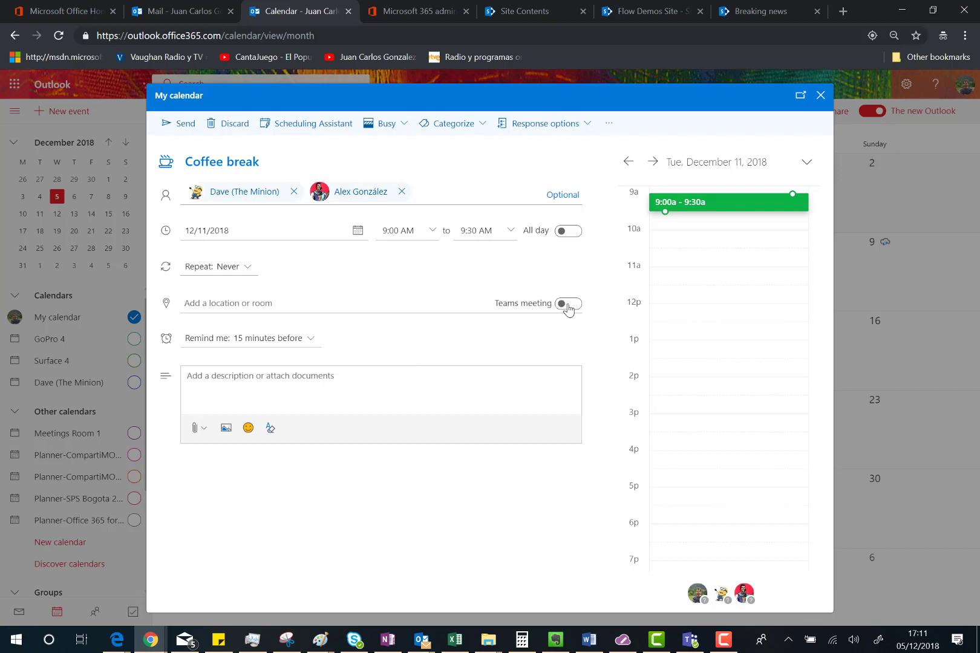
left_click(573, 308)
left_click(575, 308)
left_click(577, 306)
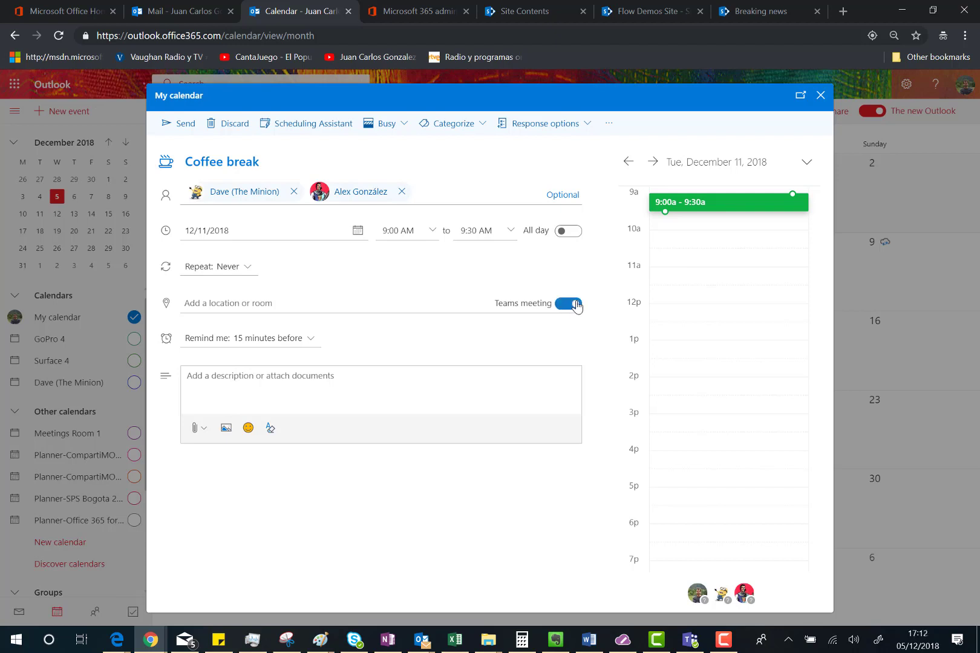
left_click(322, 404)
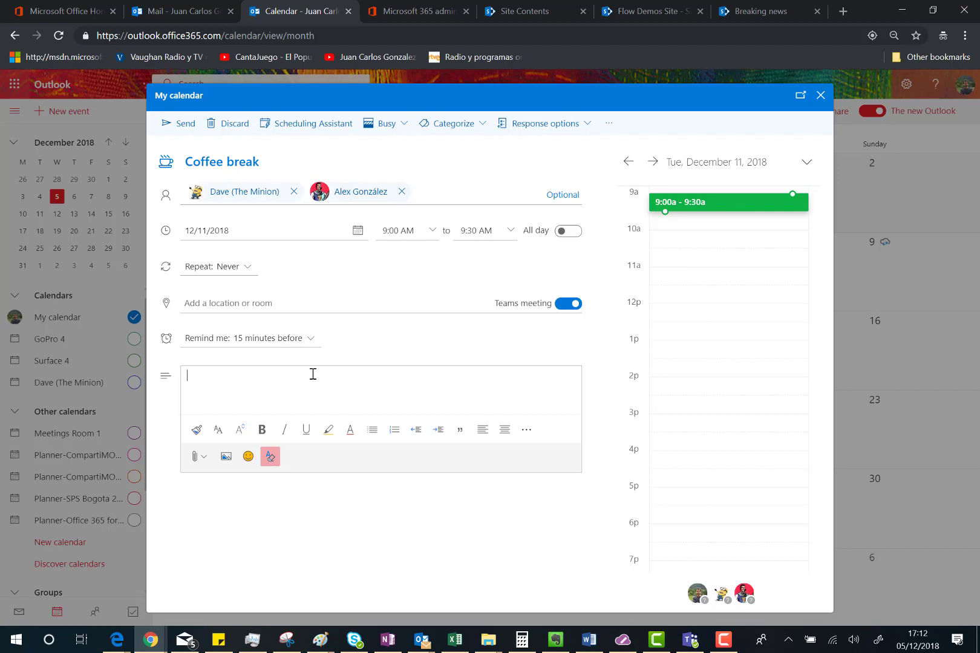
Step: Send the Coffee break invitation and select it at 9a on December 11 in month view
left_click(185, 127)
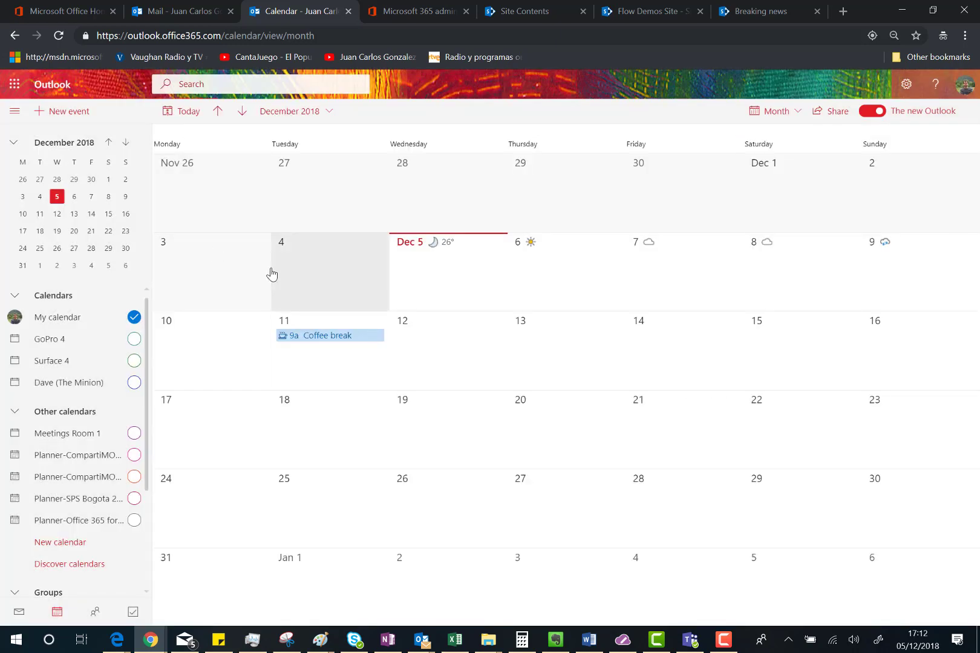
left_click(335, 339)
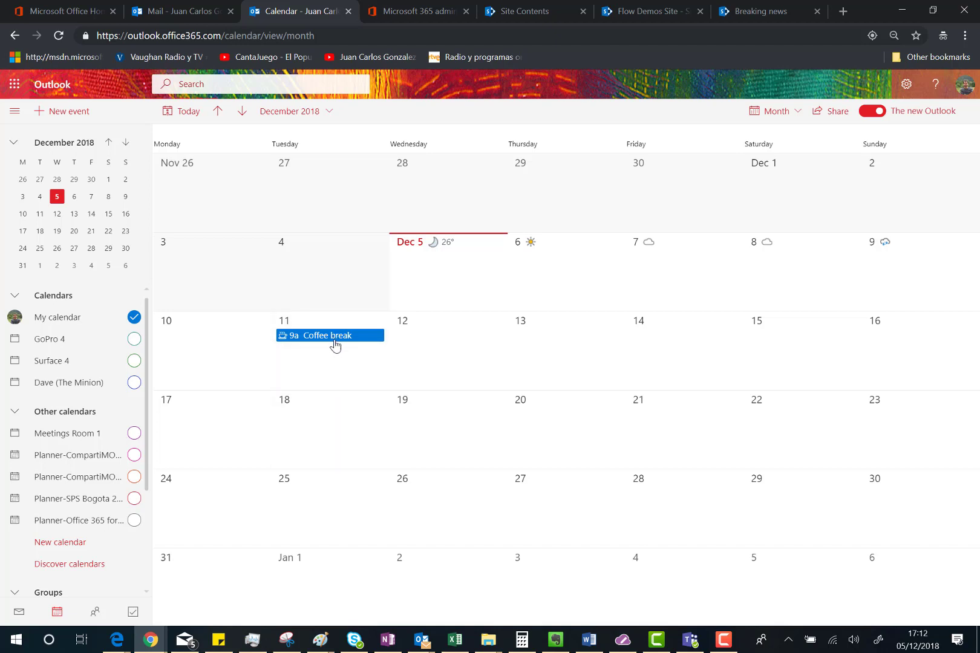
left_click(800, 113)
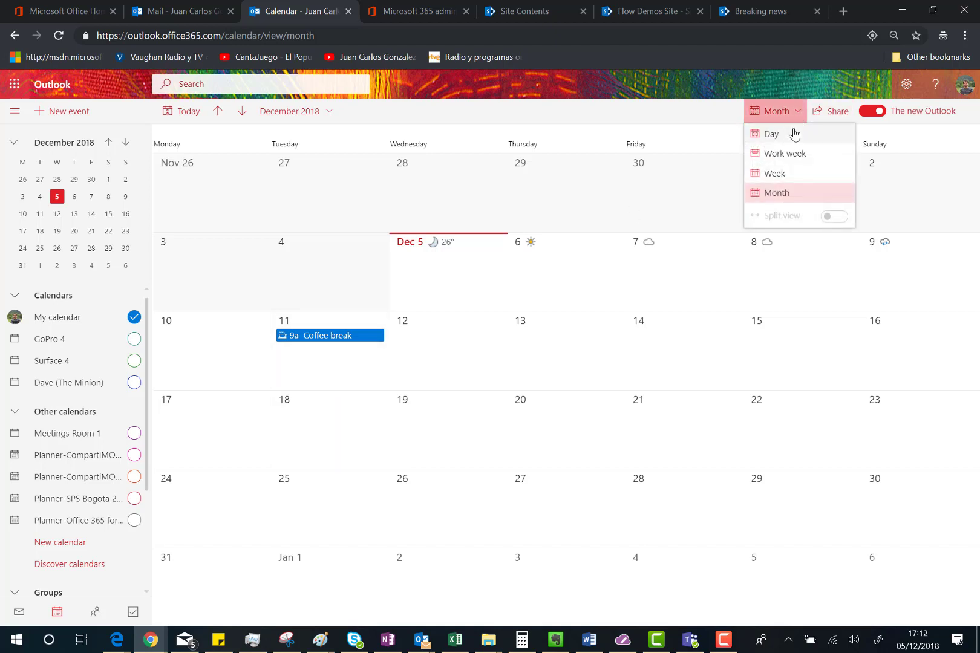
Step: Go from week view to day view showing only Tuesday, December 11 with Coffee break at 9a
left_click(775, 175)
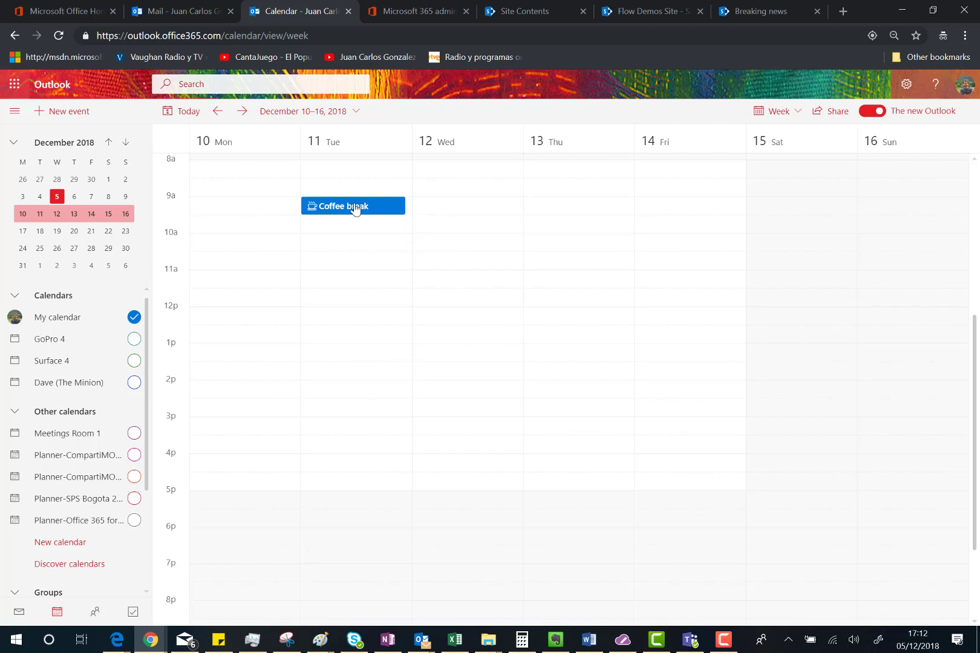
left_click(355, 249)
left_click(358, 212)
left_click(358, 213)
left_click(780, 112)
left_click(781, 134)
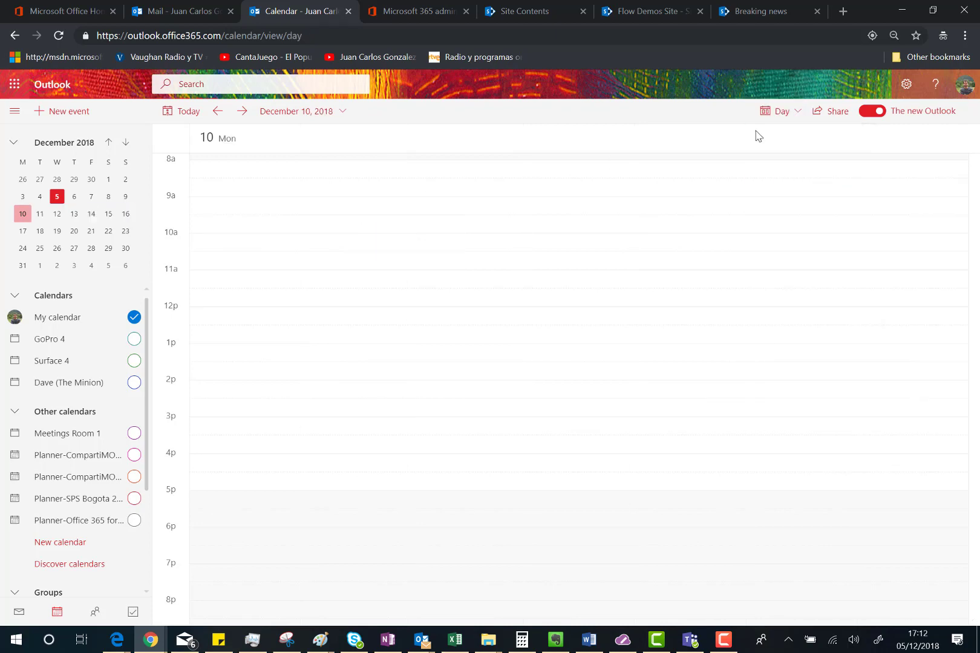
left_click(241, 112)
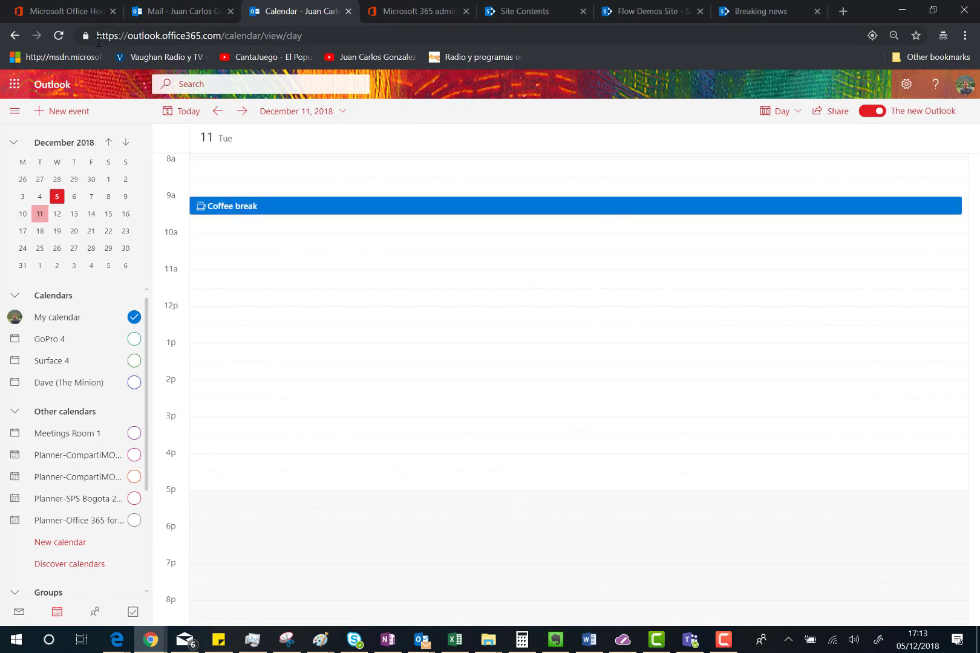
Step: Reload the calendar page and open the Outlook calendar in a new browser tab
left_click(59, 35)
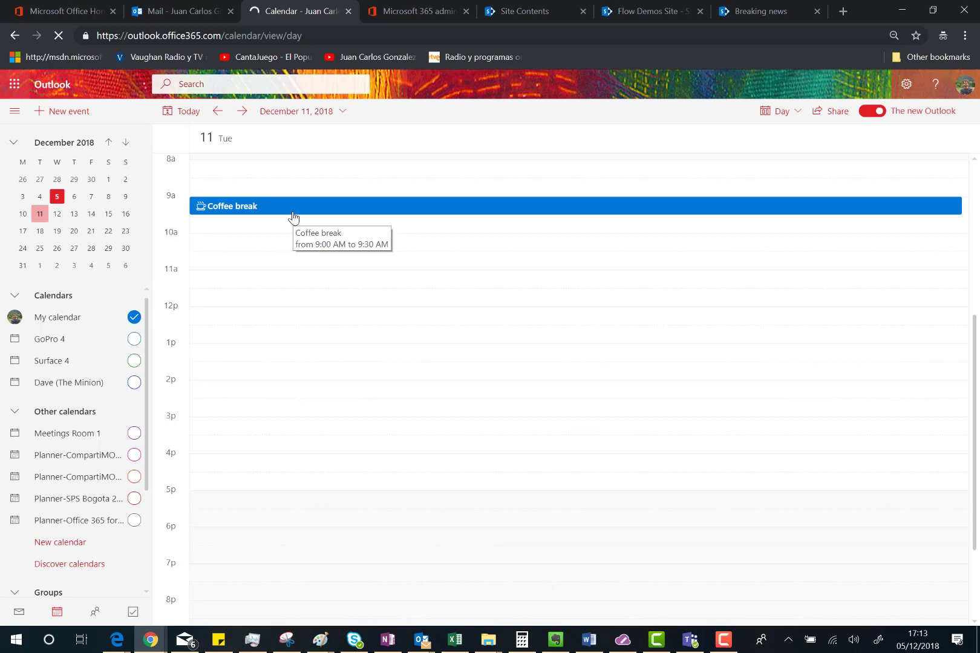
left_click(176, 10)
left_click(283, 11)
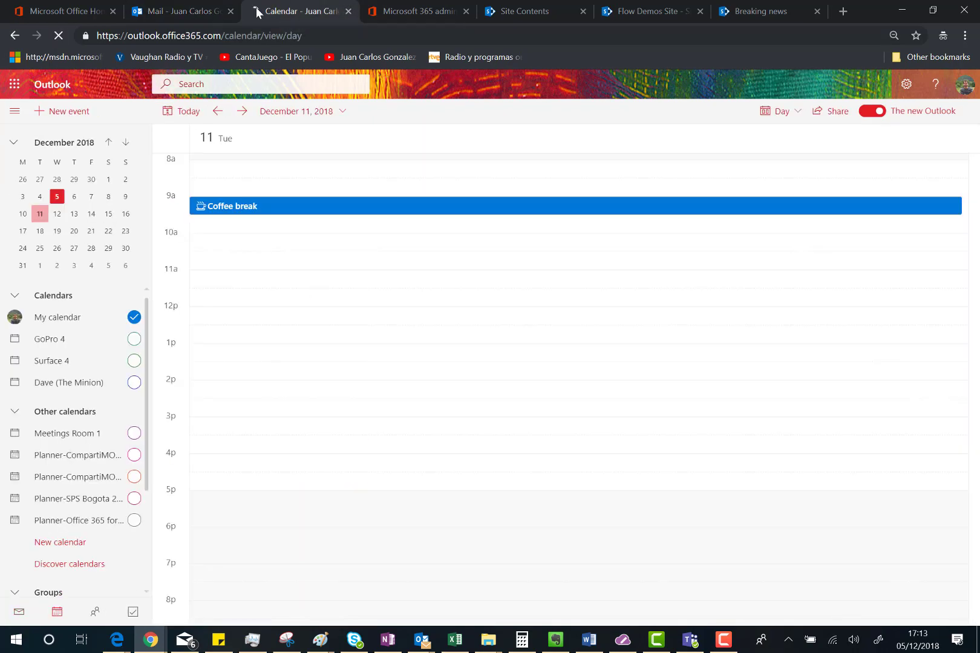
left_click(192, 8)
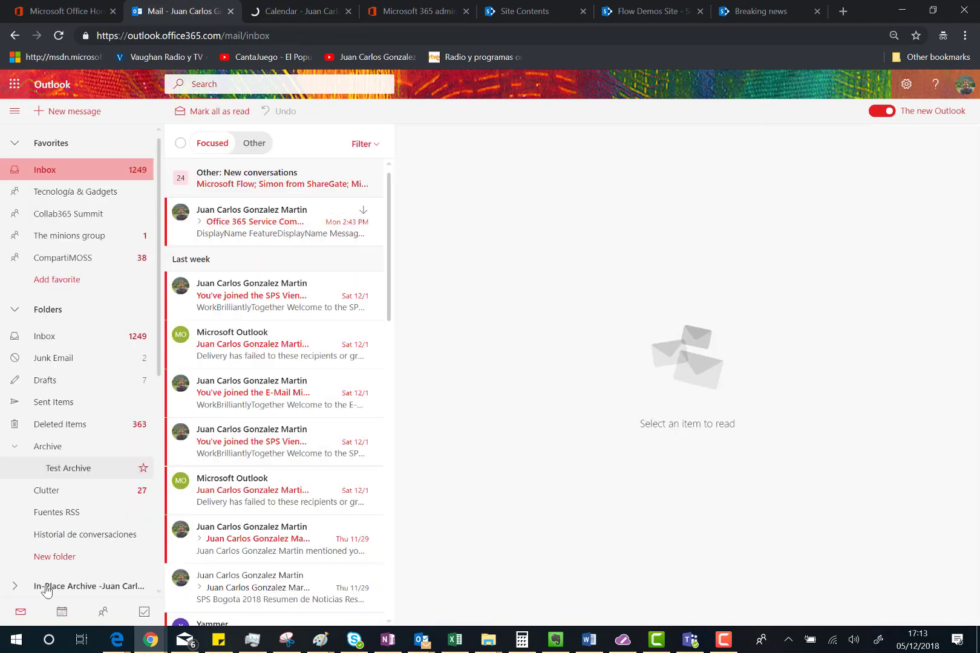
right_click(60, 616)
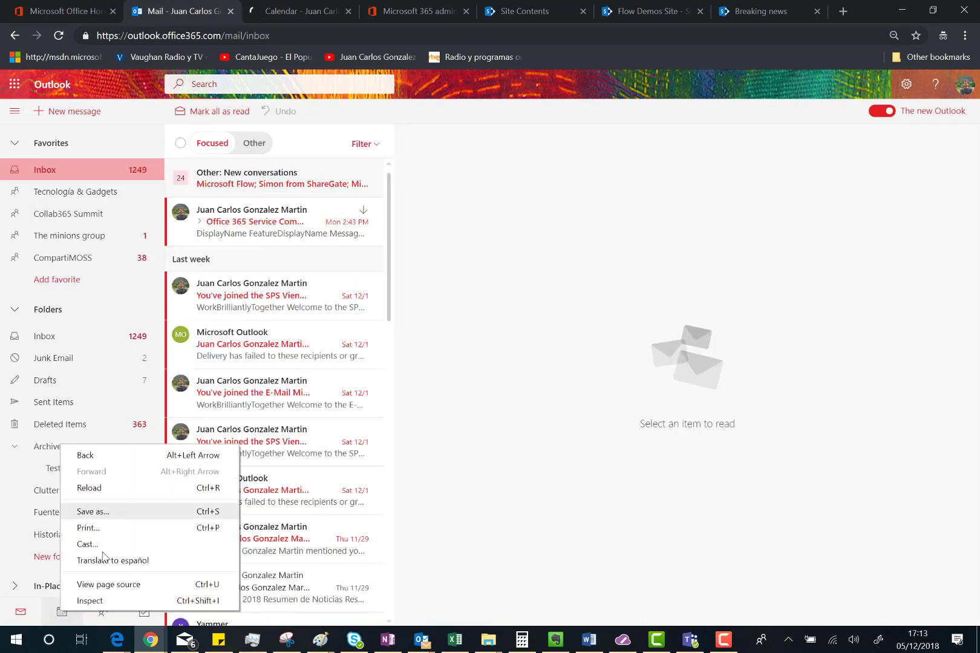
left_click(62, 612)
left_click(62, 613)
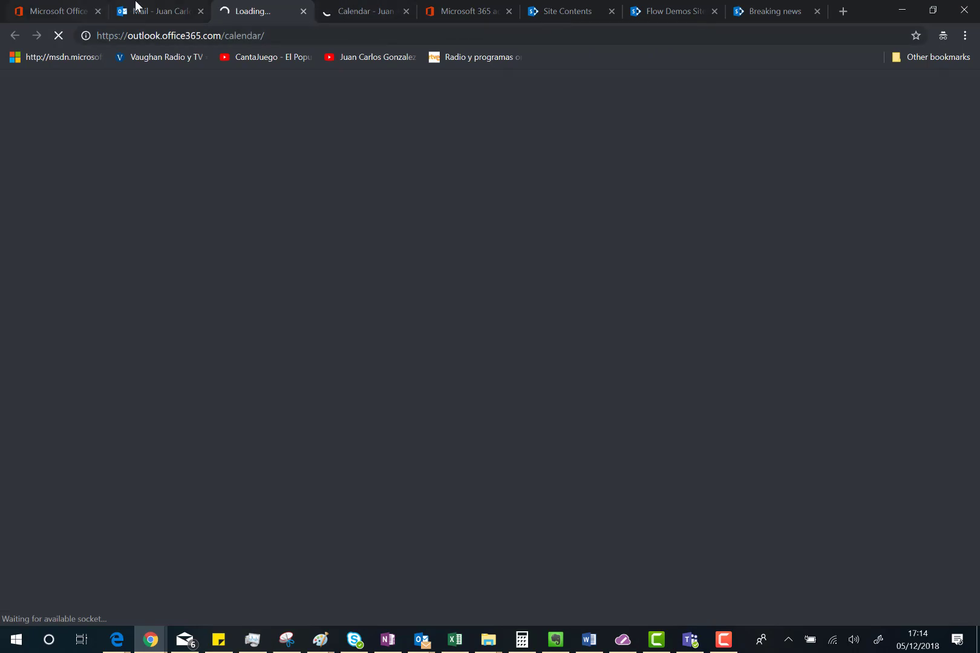
Step: Switch between the existing calendar tab and the newly loading calendar tab
left_click(362, 12)
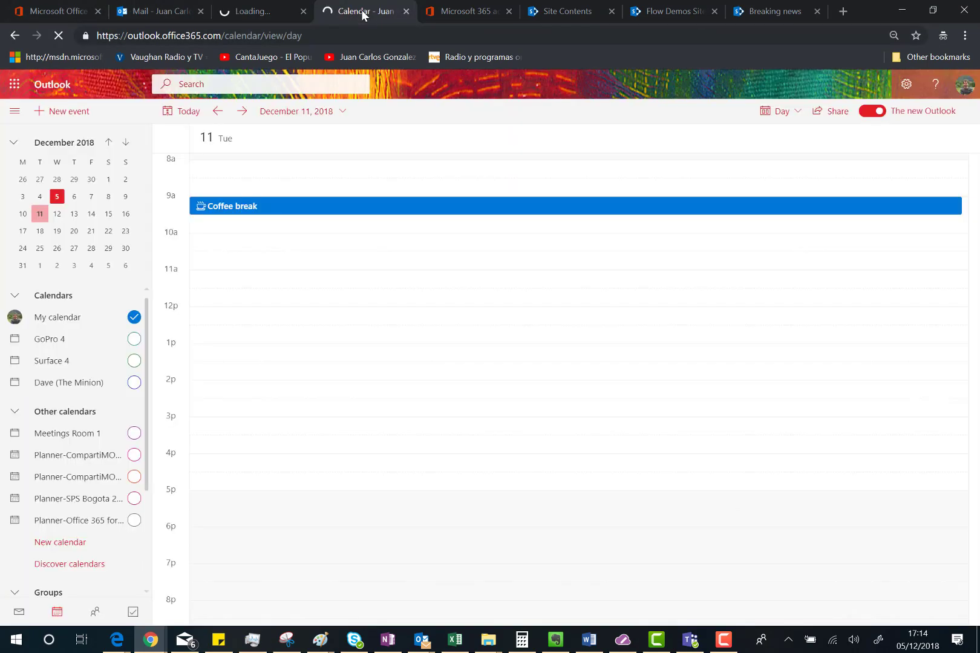
left_click(286, 9)
left_click(352, 9)
left_click(251, 8)
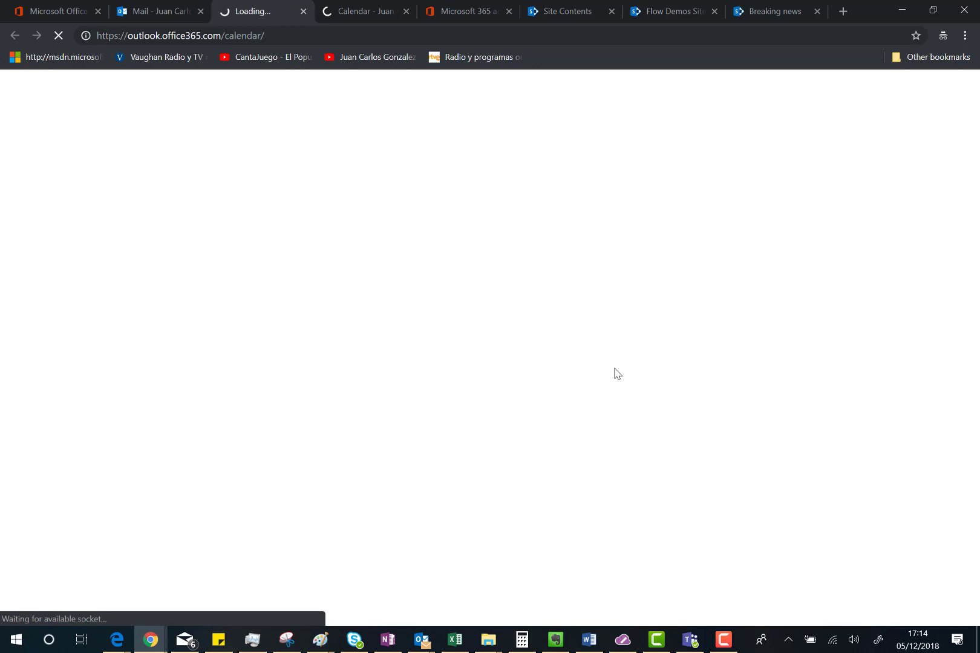
Step: Pause the screen recording from the recorder's controls
mouse_move(667, 637)
left_click(722, 644)
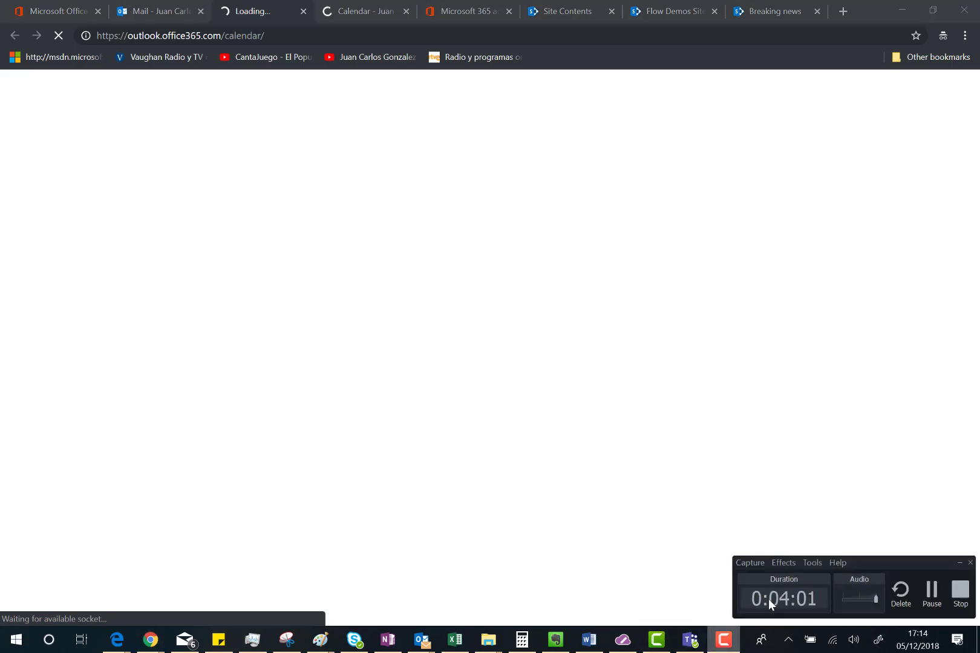
left_click(932, 594)
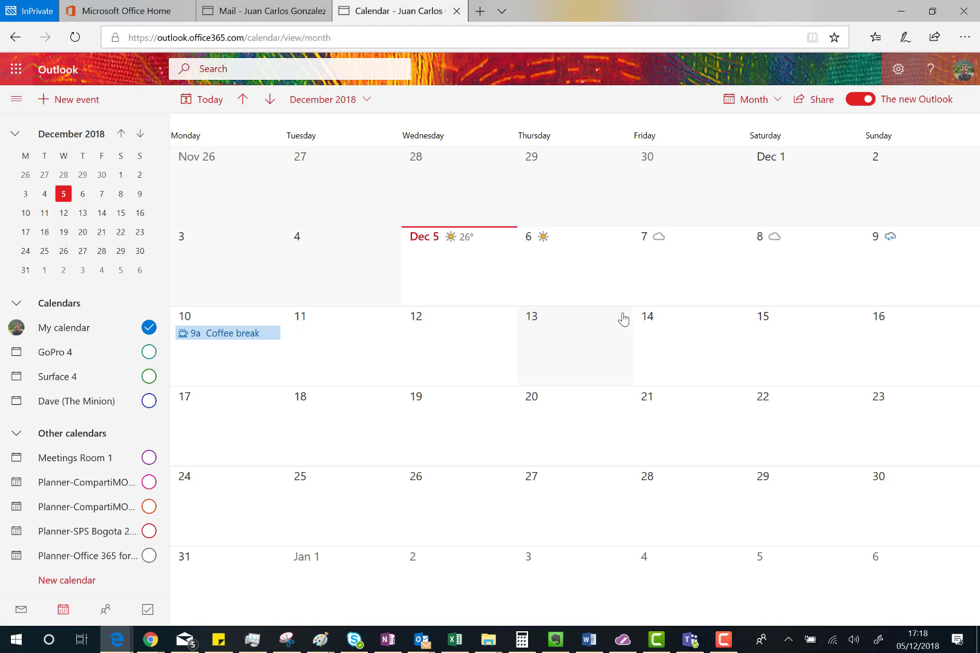
Step: Open the Coffee break card showing Mon 12/10/2018, 9:00–9:30 AM, with its Teams link
left_click(223, 336)
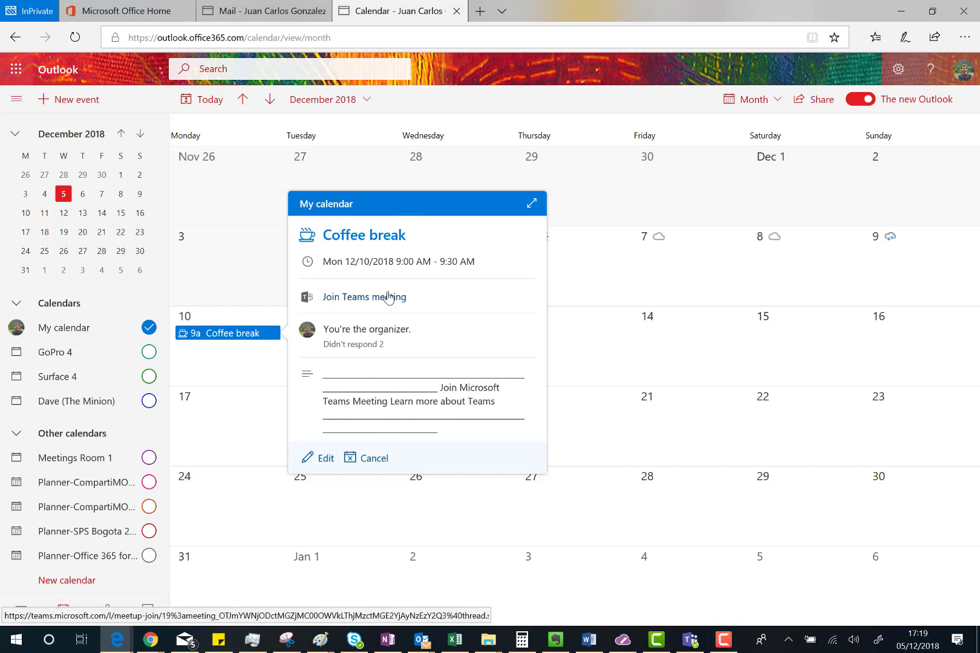
Step: Expand Coffee break to its full event page with two attendees and a 15-minute reminder
left_click(530, 206)
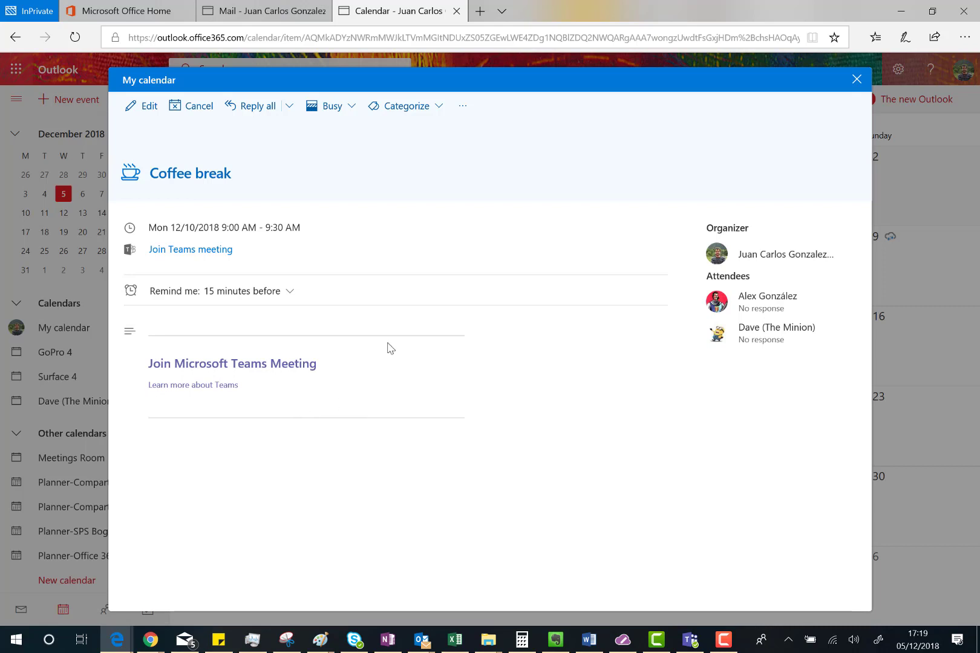
Step: Open the Coffee break meeting (Mon 12/10/2018, 9:00–9:30 AM) in edit mode
left_click(150, 109)
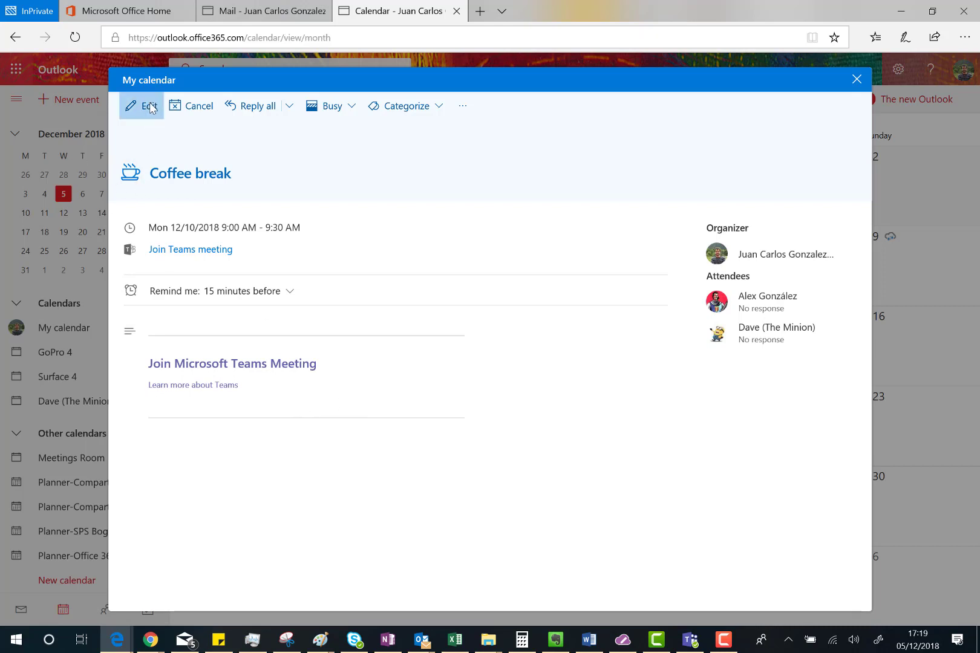